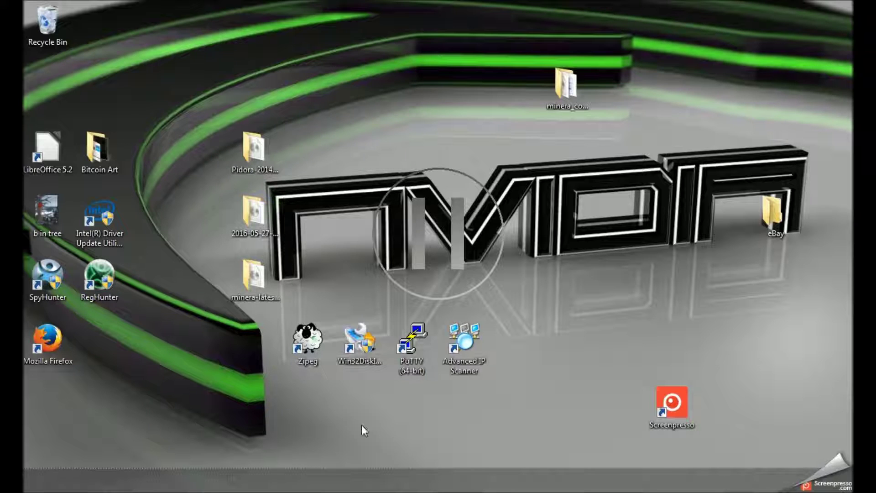
- Select and then deselect the Zipeg and Win32DiskImager shortcuts on the desktop
drag(251, 322, 337, 405)
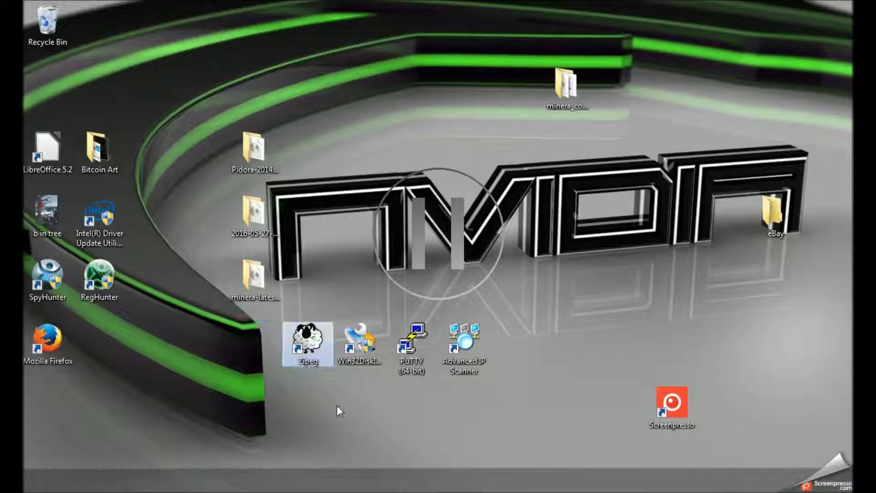
click(336, 405)
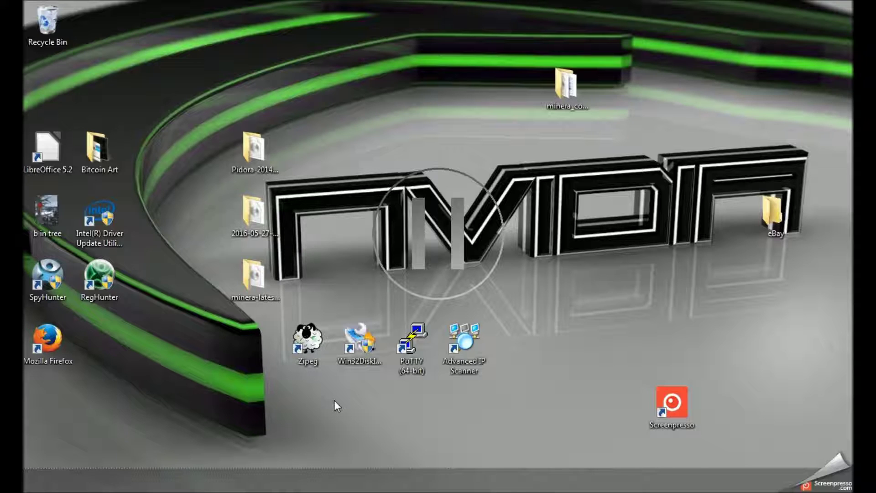
click(358, 351)
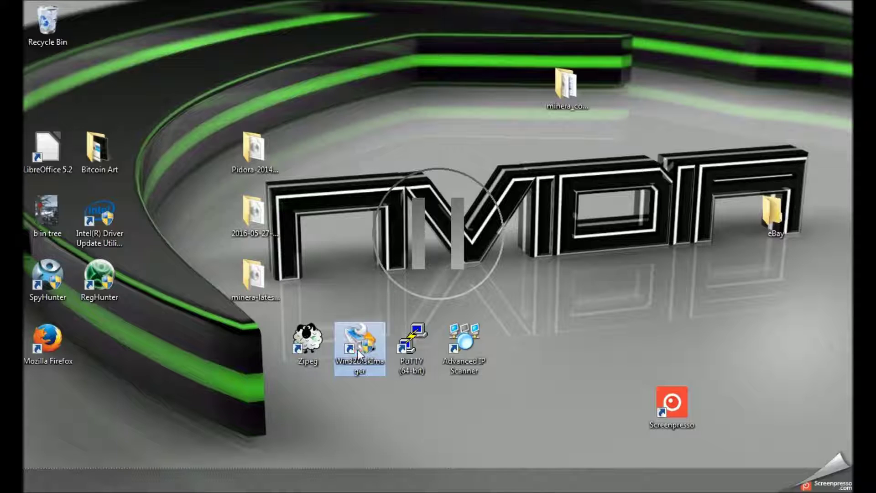
click(397, 401)
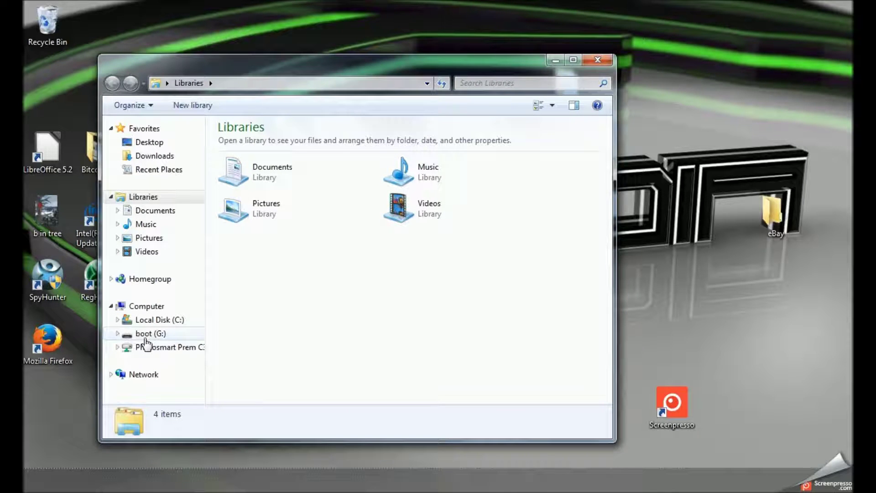
- Quick-format the boot (G:) drive as FAT, then close the Format window and Explorer
right_click(146, 342)
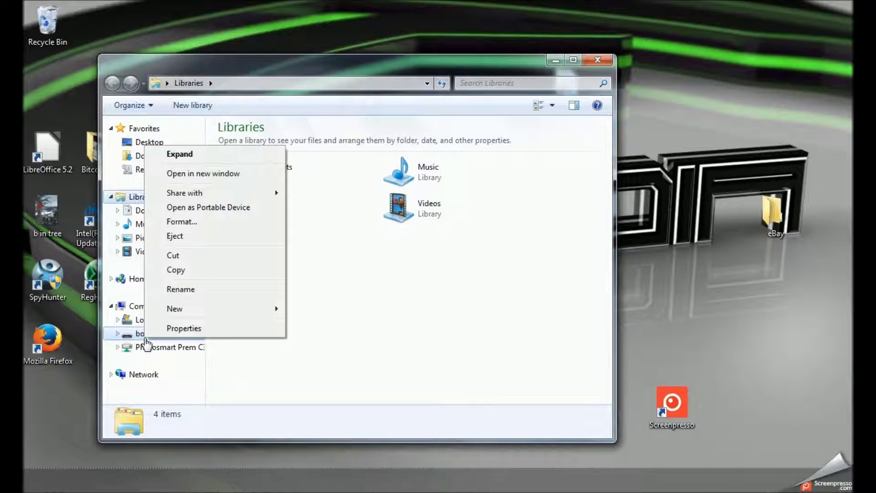
click(195, 222)
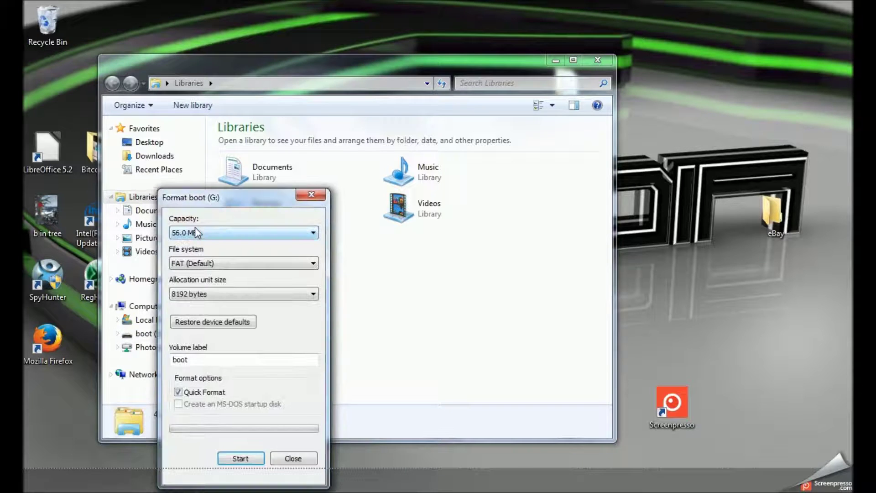
click(239, 456)
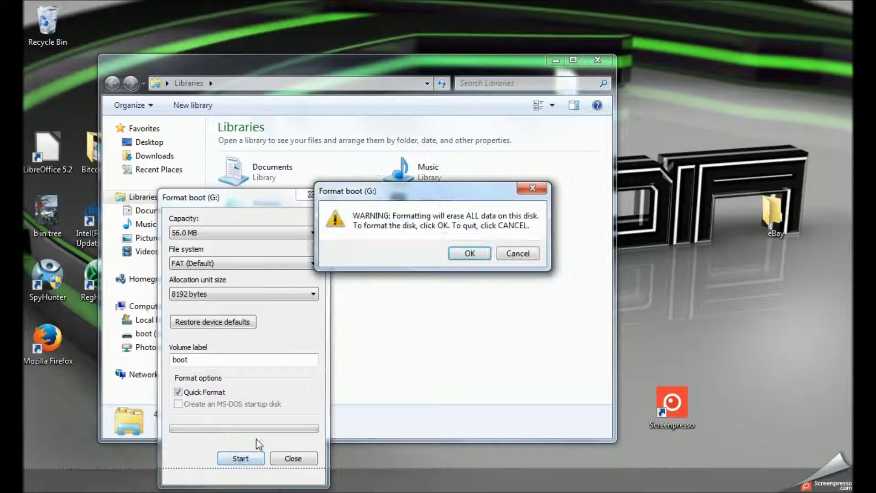
click(464, 250)
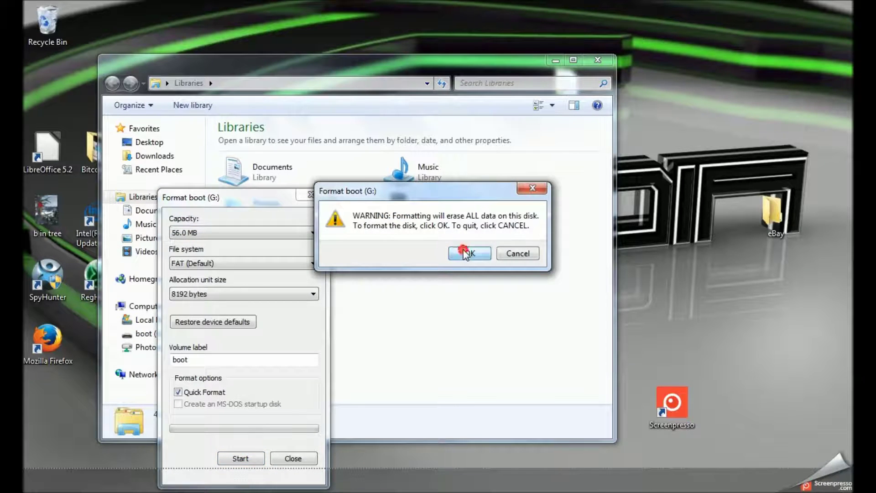
click(519, 251)
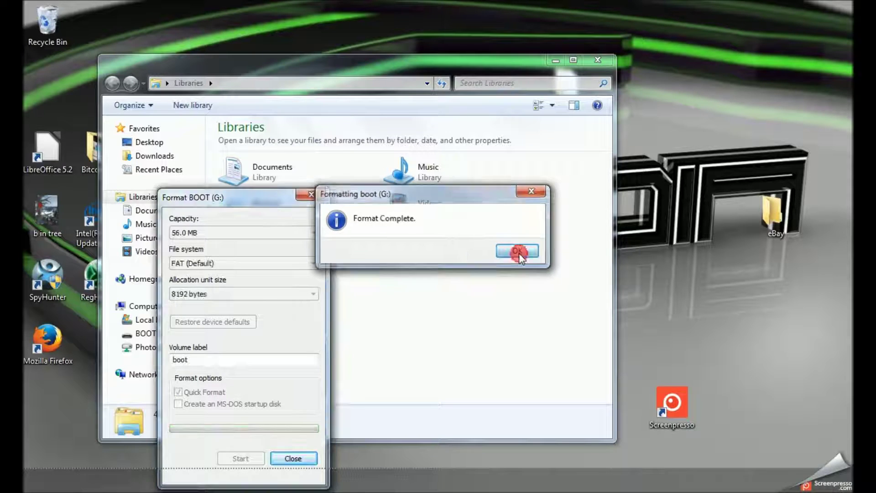
click(310, 193)
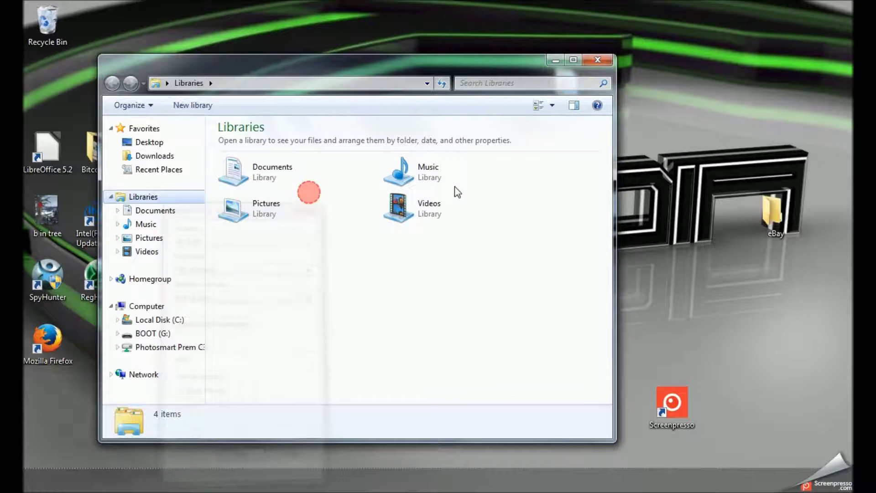
click(595, 55)
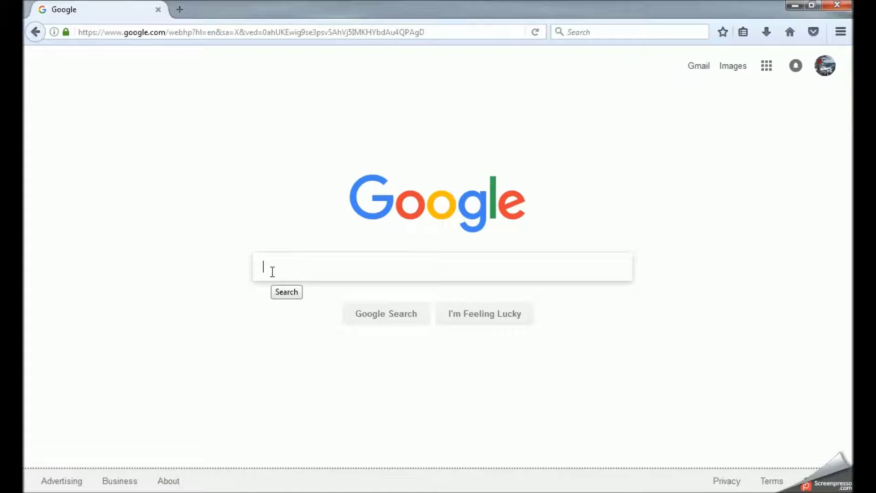
- Search Google for 'minera' and open the getminera.com result
text(mi)
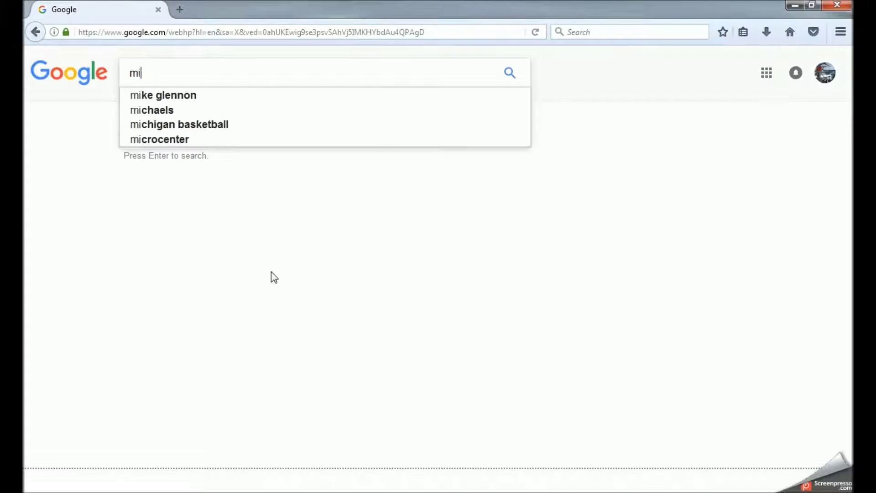
text(nera)
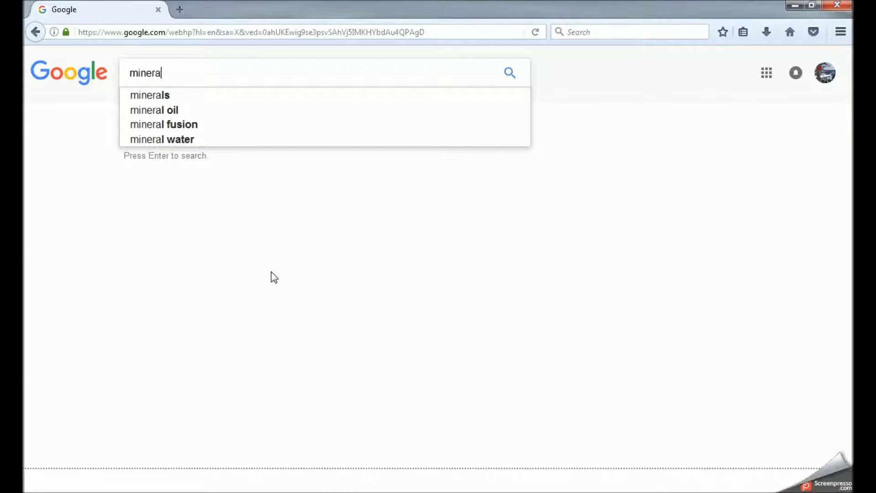
key(Return)
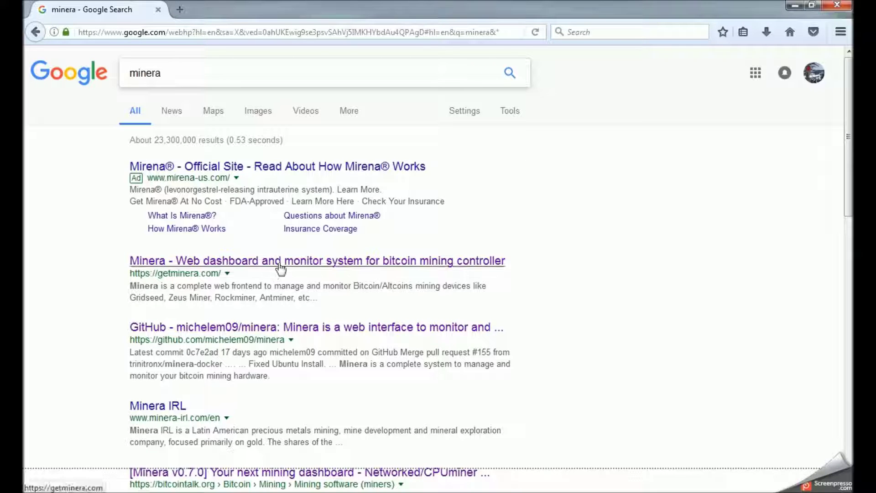
click(280, 262)
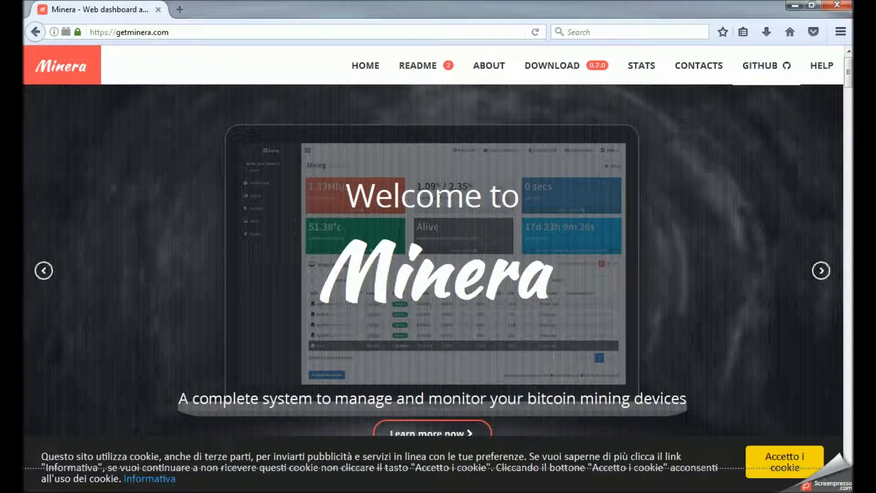
- Jump to the Minera download section and reveal the Auto Install and Manual Install options
click(554, 67)
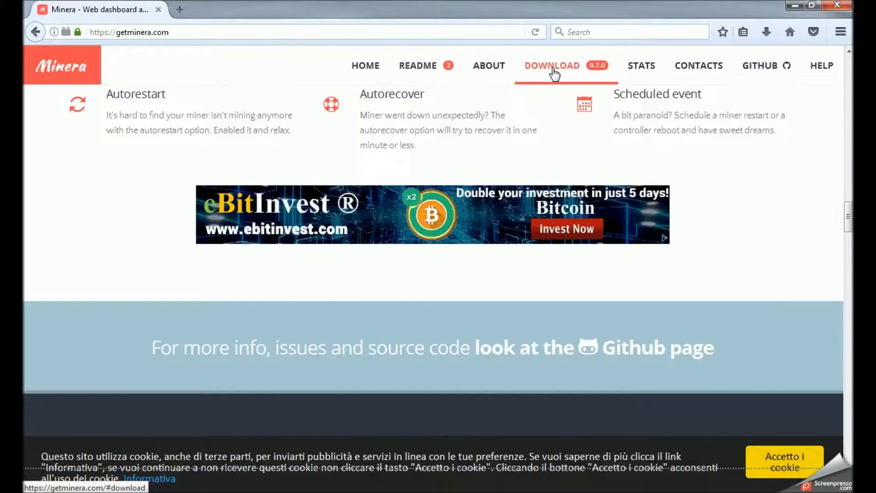
scroll(434, 149, down, 2)
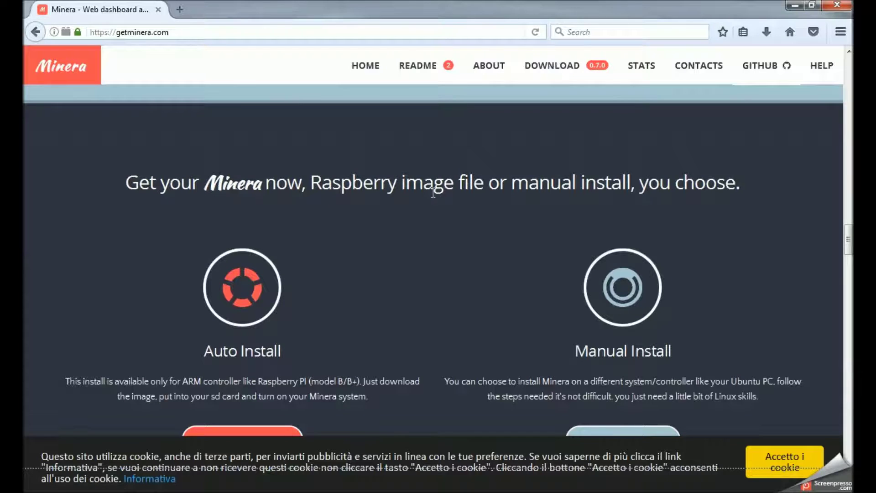
scroll(358, 262, down, 2)
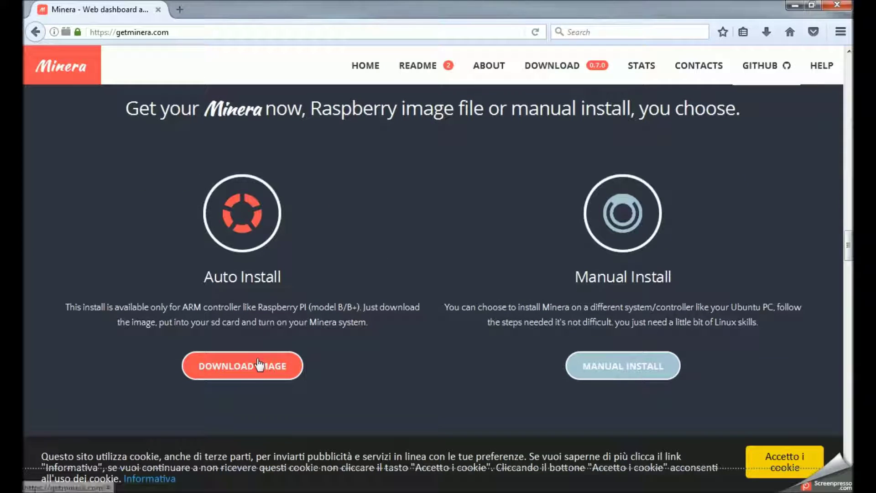
- Request the Minera image download, cancel saving minera-latest.img.zip, and minimize Firefox
click(258, 365)
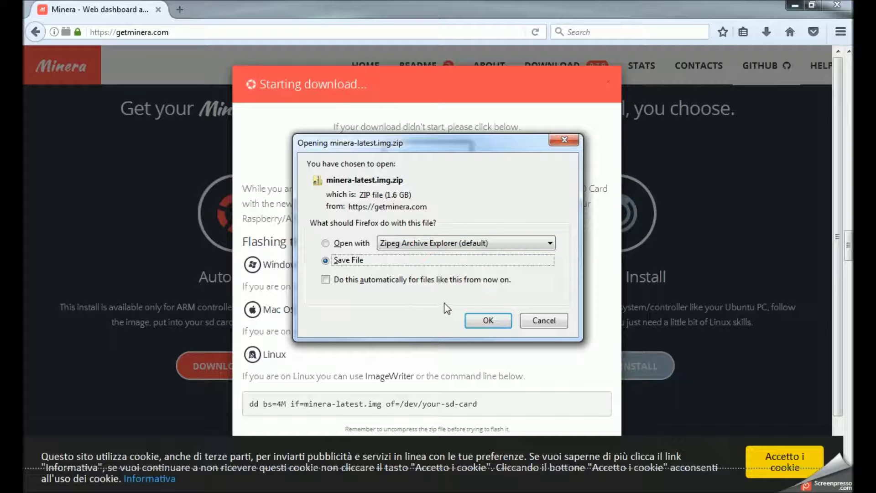
click(526, 320)
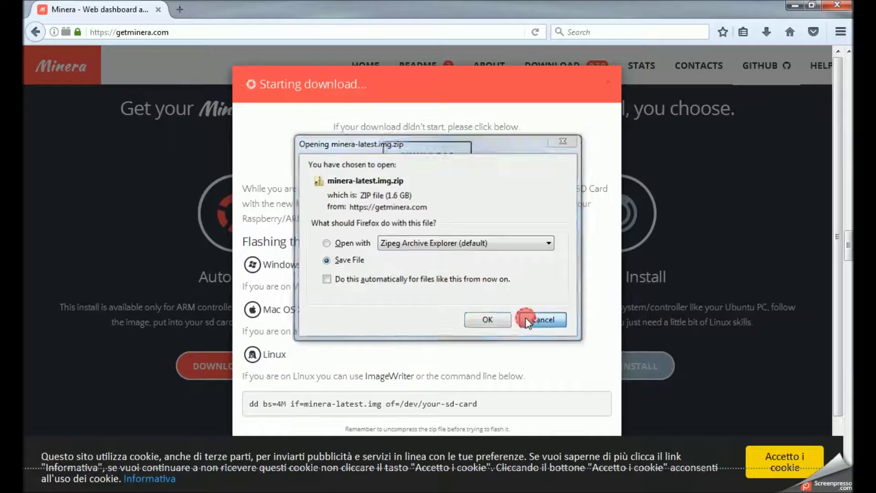
click(794, 4)
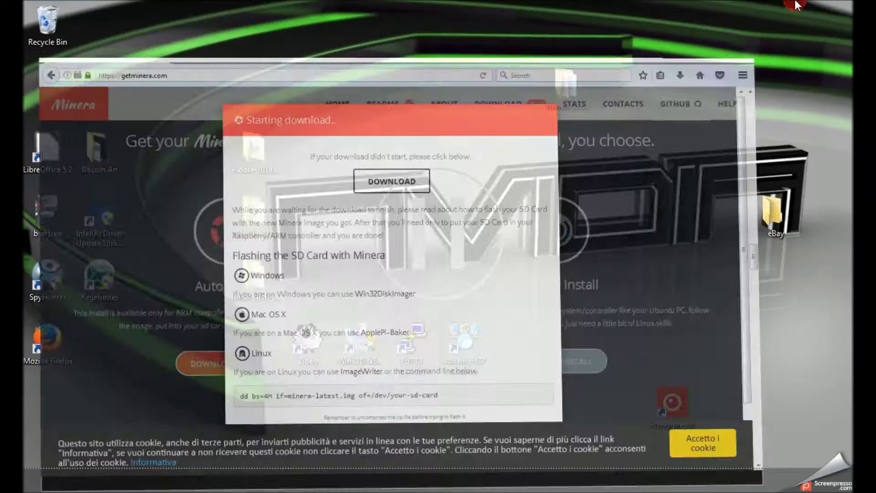
- Launch Win32 Disk Imager from its desktop shortcut and approve the User Account Control prompt
click(253, 277)
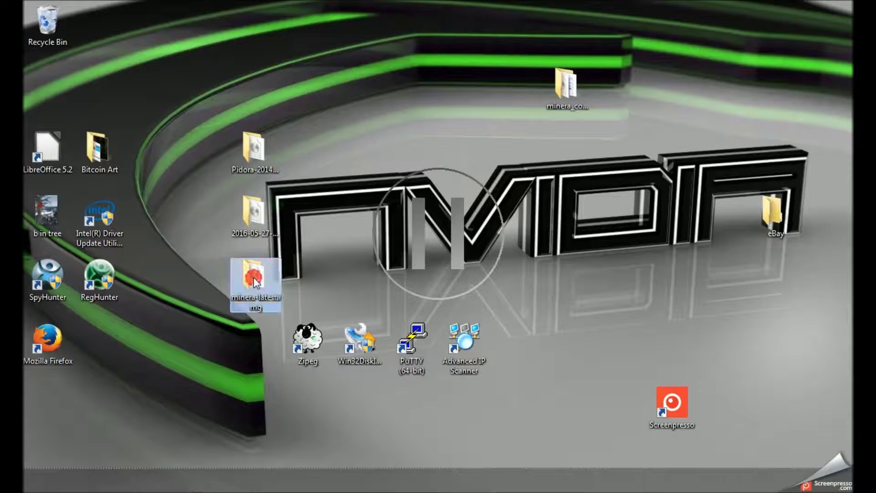
click(309, 275)
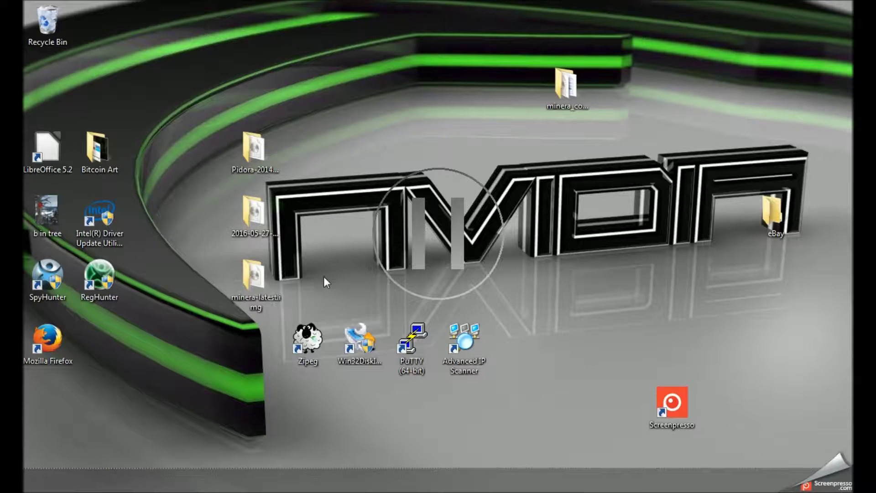
double_click(357, 340)
click(236, 431)
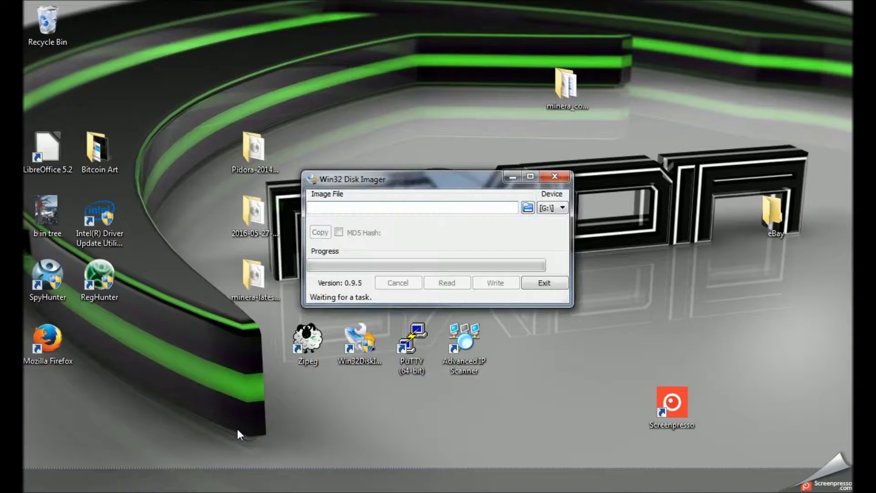
- Load minera-latest.img from the Desktop's minera-latest.img folder as the image file, then close the imager
click(528, 208)
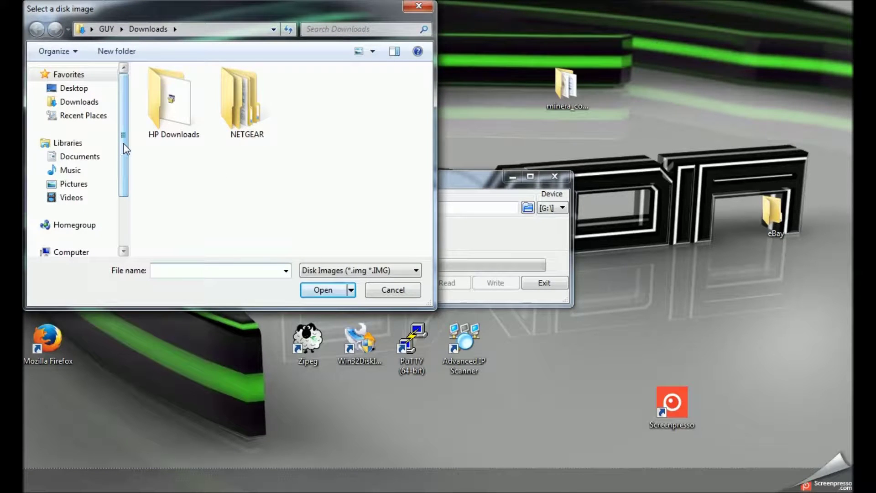
click(84, 89)
scroll(183, 187, down, 5)
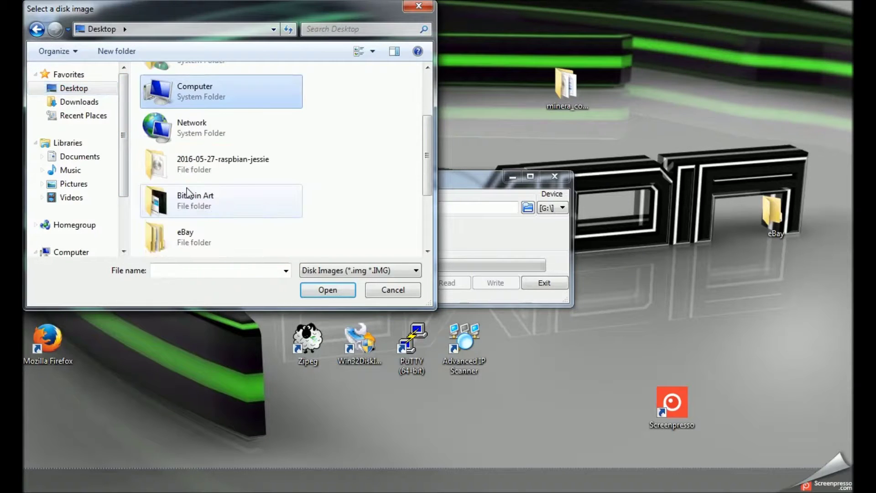
click(234, 201)
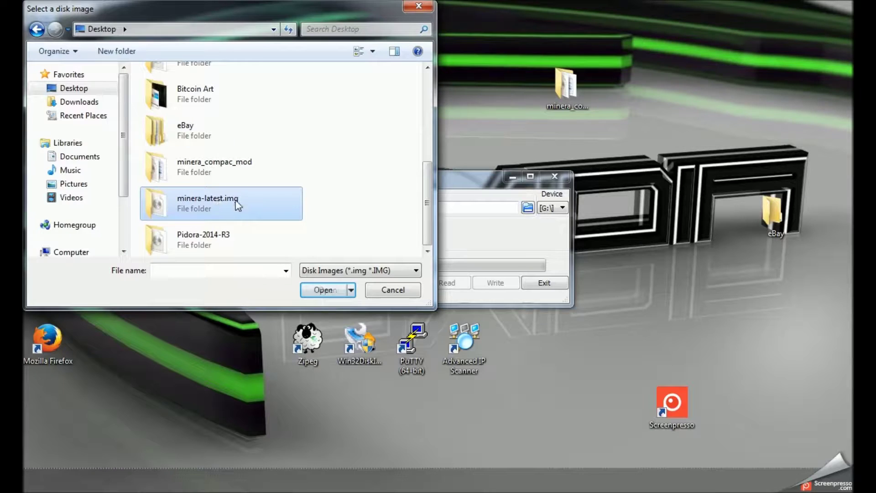
double_click(237, 201)
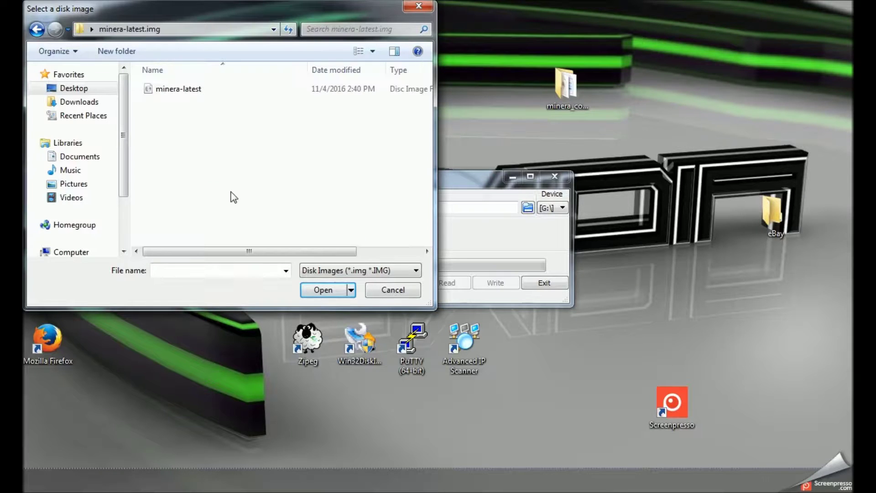
click(198, 92)
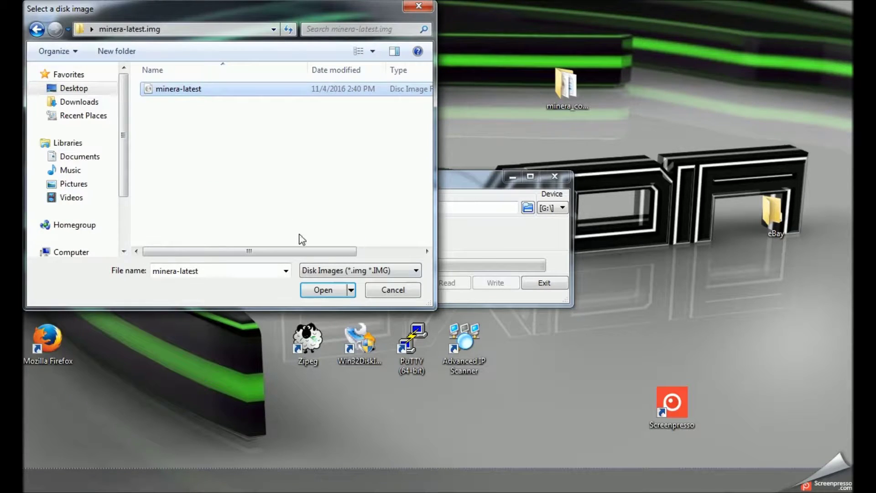
click(323, 290)
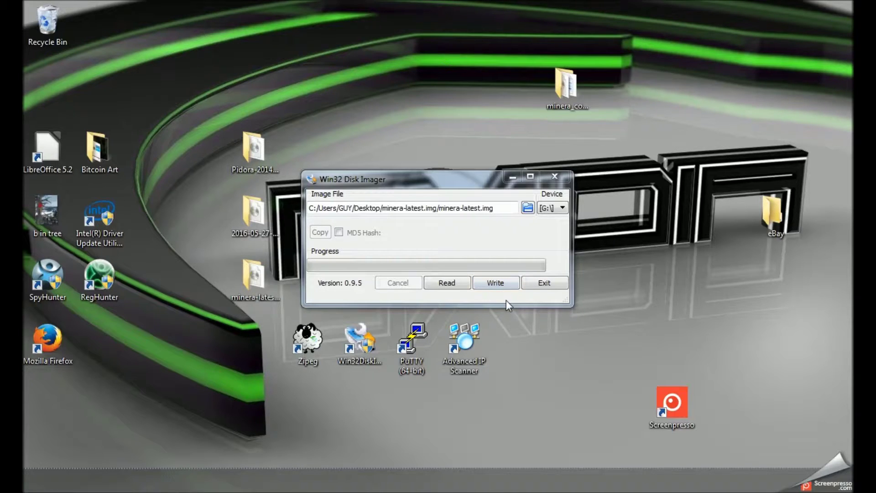
click(555, 178)
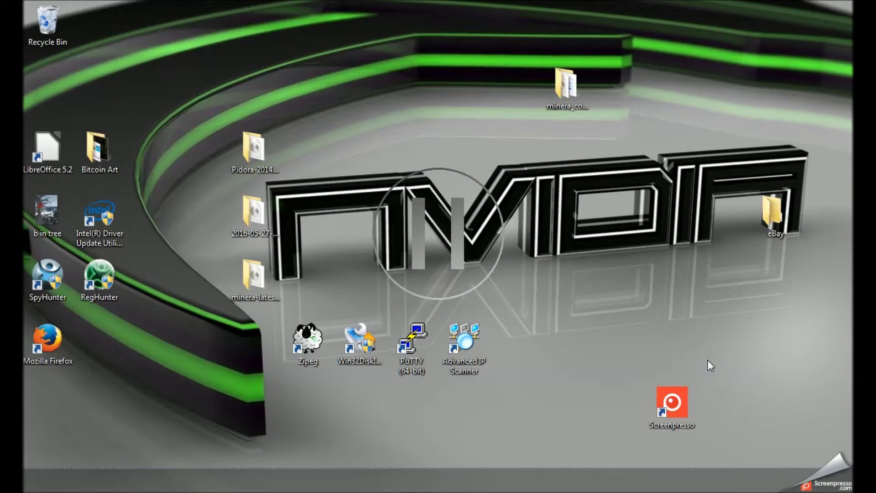
- Safely eject the BOOT (G:) USB Mass Storage Device from the notification area
click(741, 490)
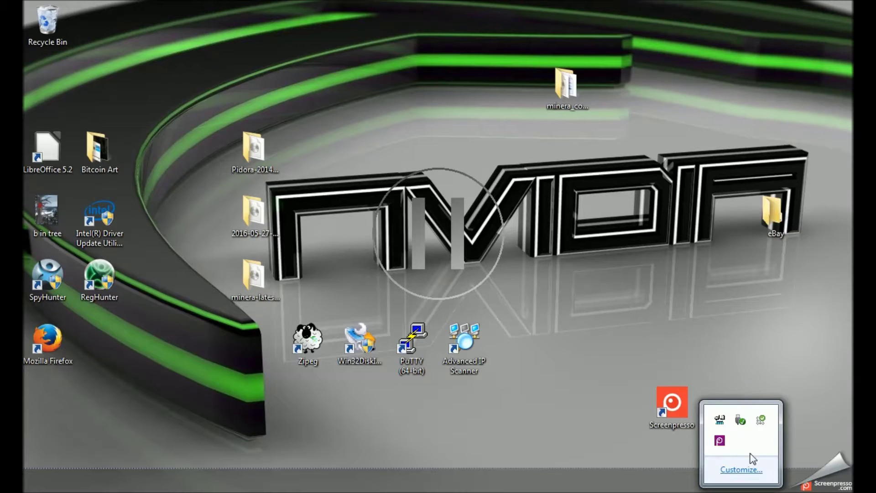
click(741, 424)
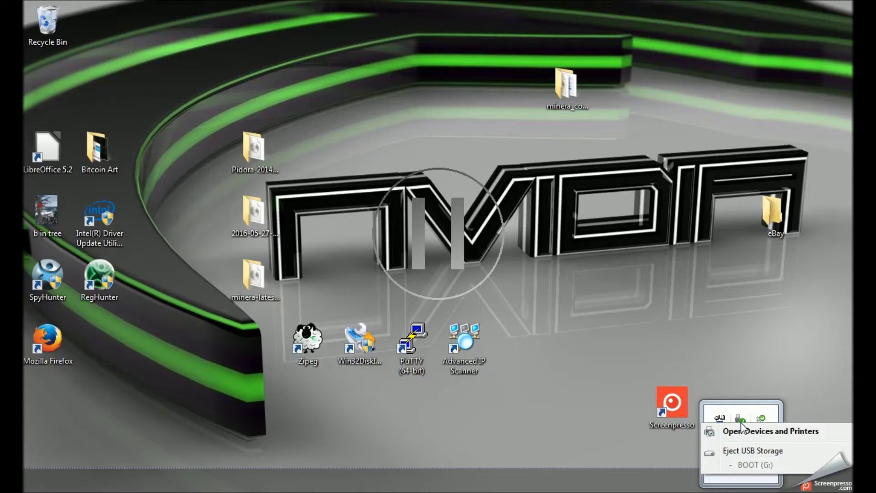
click(741, 450)
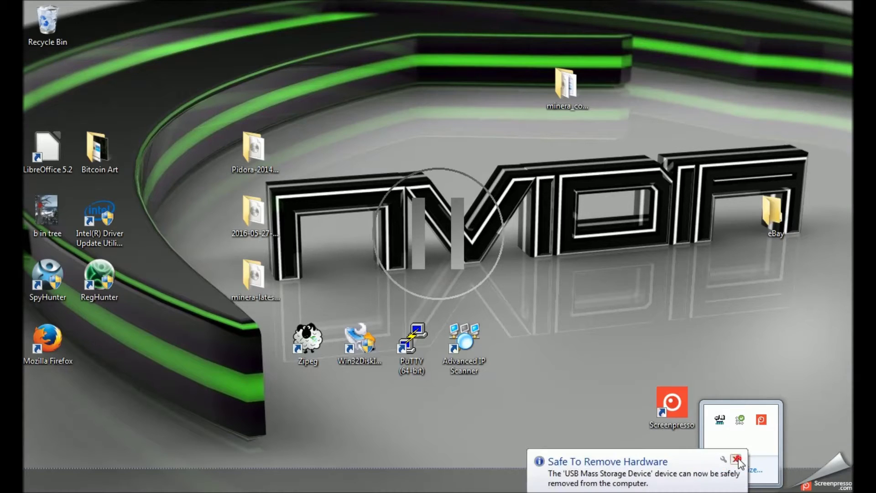